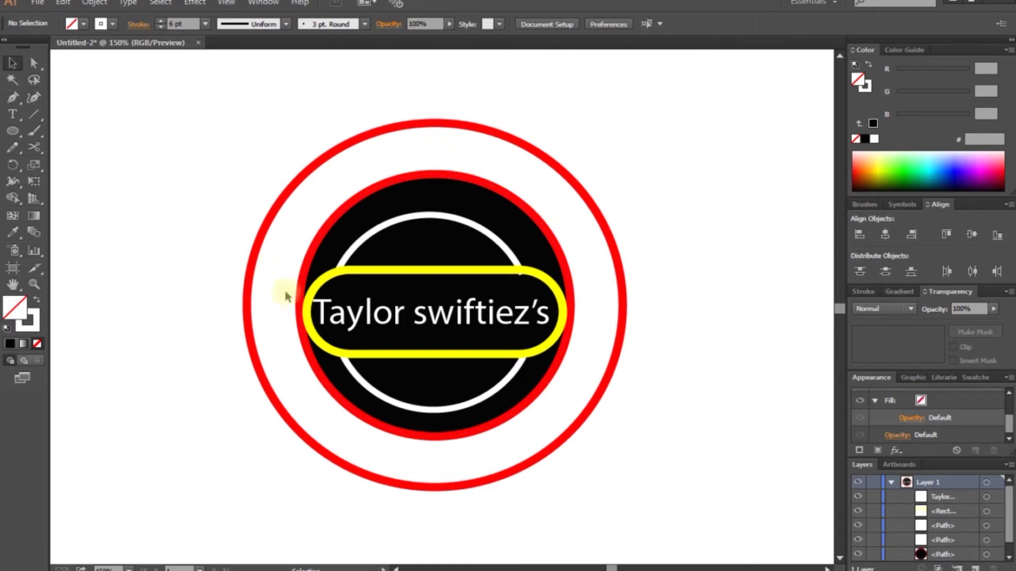
Step: Discard a stray text object accidentally started at the canvas upper-left
{"action": "left_click", "coordinate": [12, 114]}
{"action": "left_click", "coordinate": [83, 96]}
{"action": "type", "text": "ugi"}
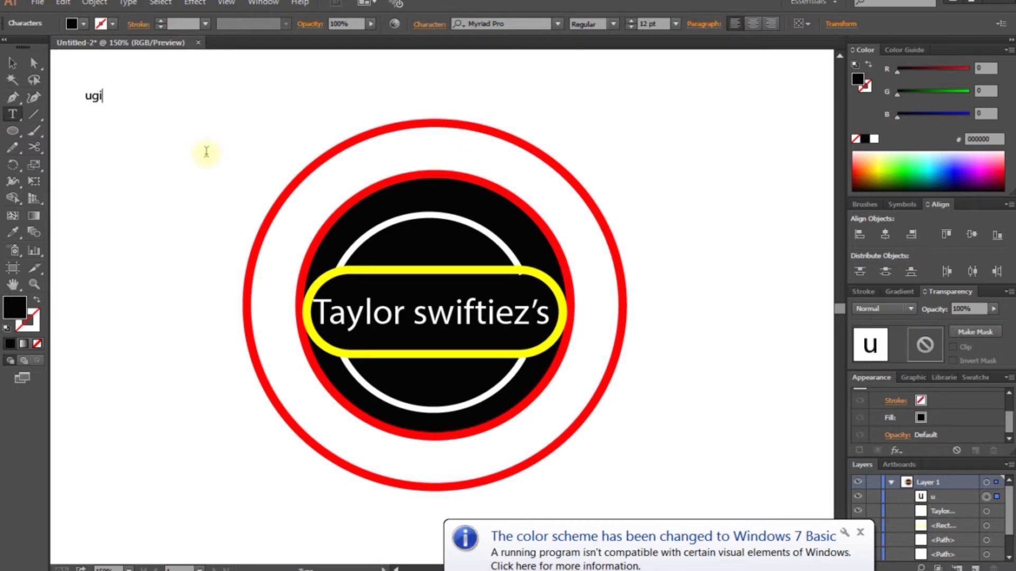
{"action": "key", "text": "BackSpace"}
{"action": "key", "text": "BackSpace"}
{"action": "key", "text": "BackSpace"}
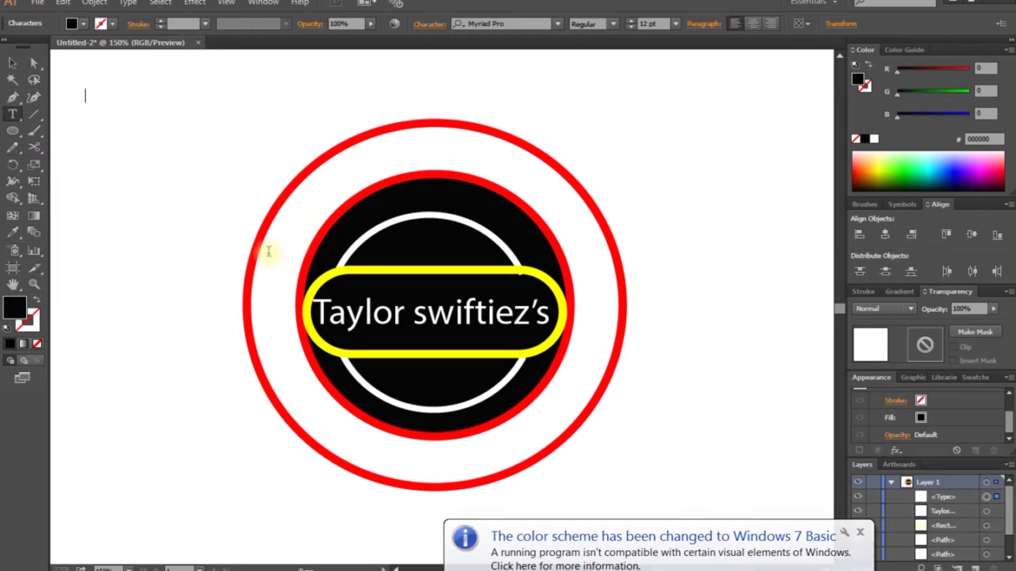
{"action": "left_click", "coordinate": [12, 62]}
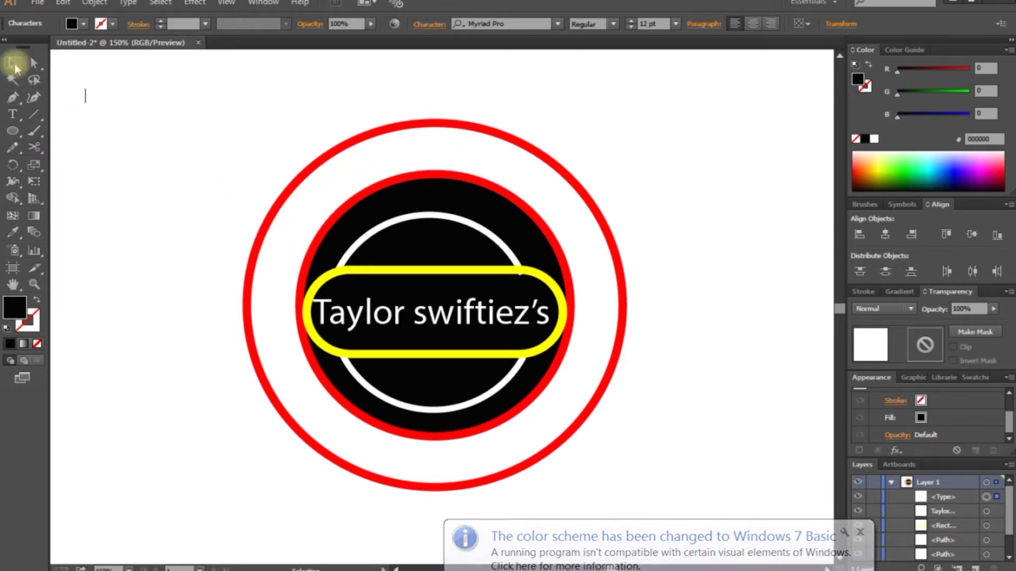
{"action": "left_click", "coordinate": [112, 123]}
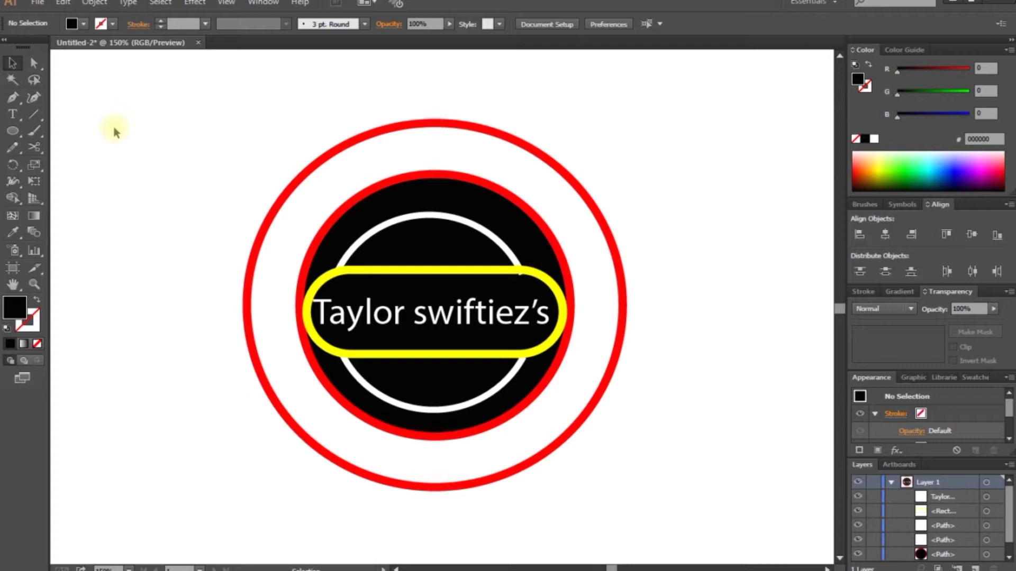
Step: Type trial text along the outer red ring, undo it, and make the ring a text path
{"action": "left_click", "coordinate": [12, 115]}
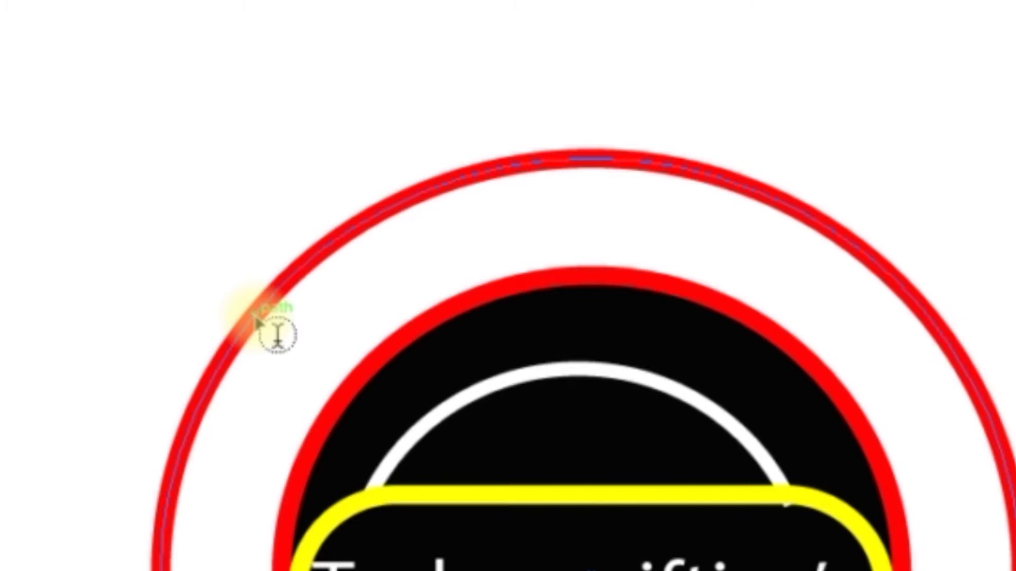
{"action": "left_click", "coordinate": [255, 316]}
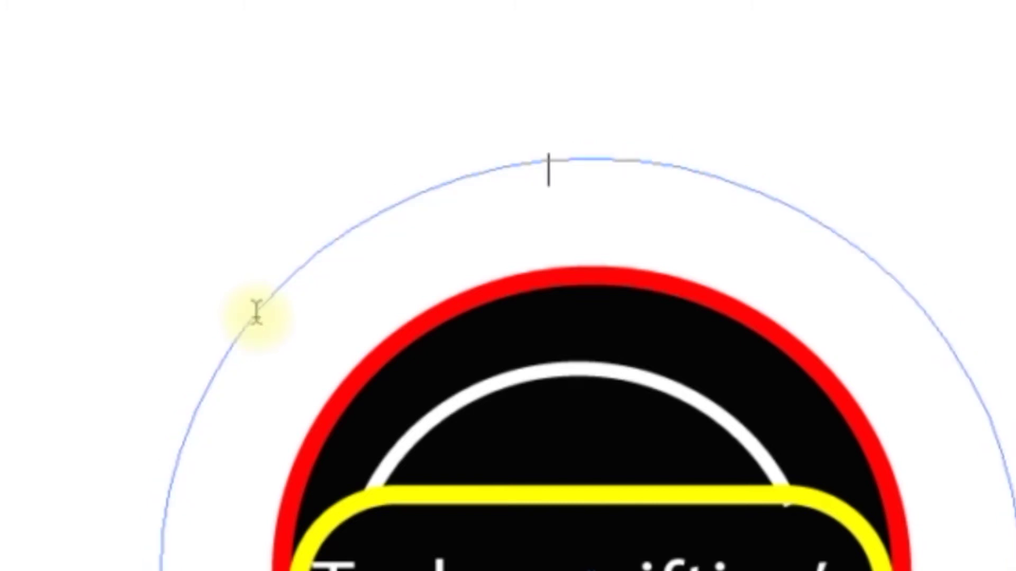
{"action": "type", "text": "sara"}
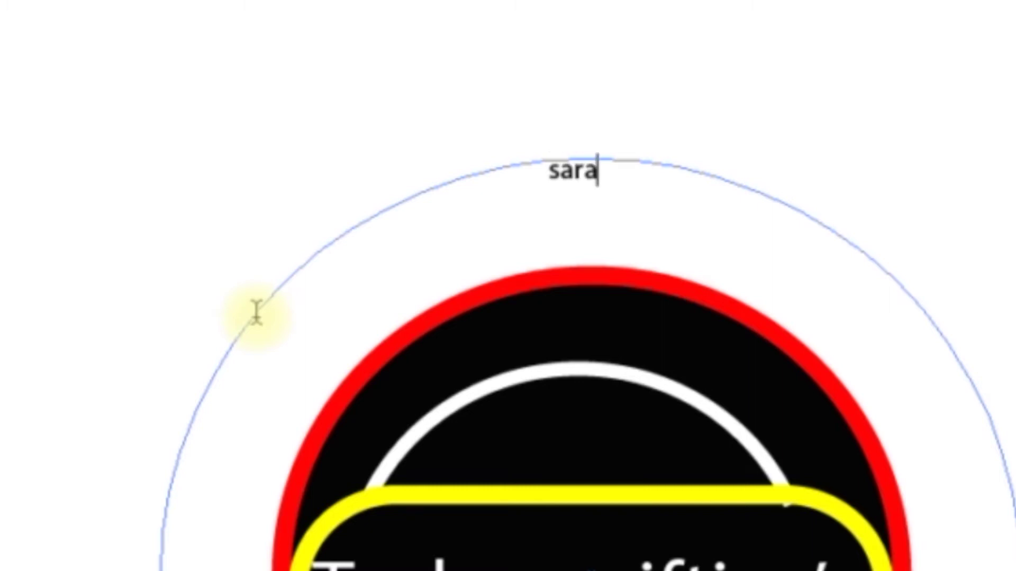
{"action": "type", "text": "n"}
{"action": "key", "text": "ctrl+z"}
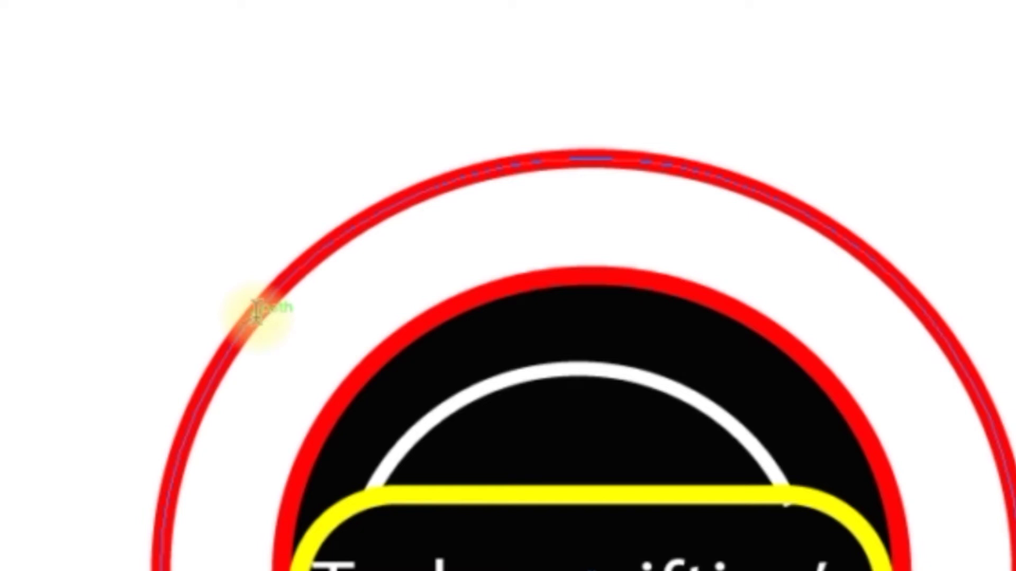
{"action": "left_click", "coordinate": [257, 312]}
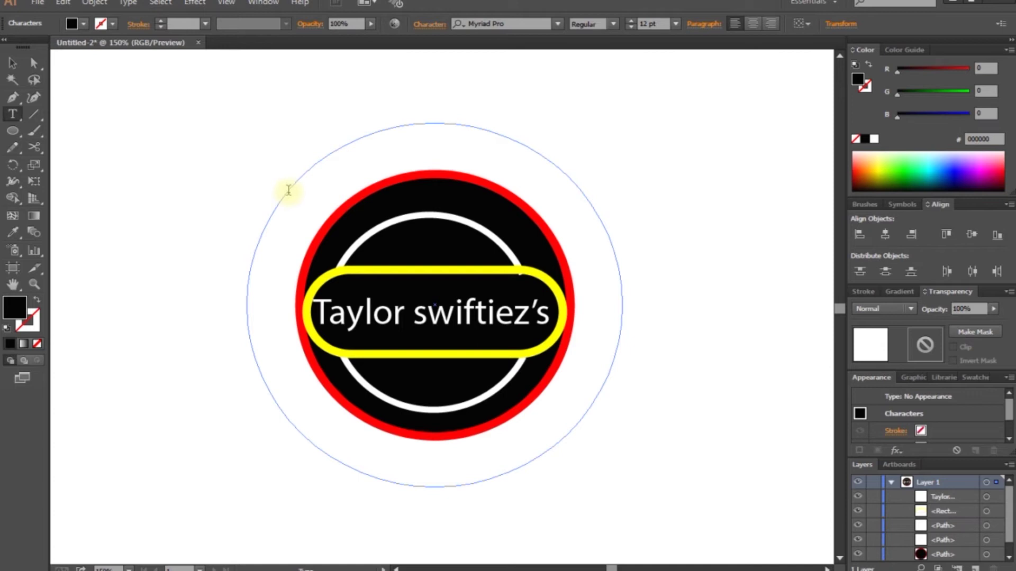
Step: Type 'technician and moore tutorials on it' along the ring and fill it red
{"action": "left_click", "coordinate": [289, 189]}
{"action": "type", "text": "technician and moore tutorials on it"}
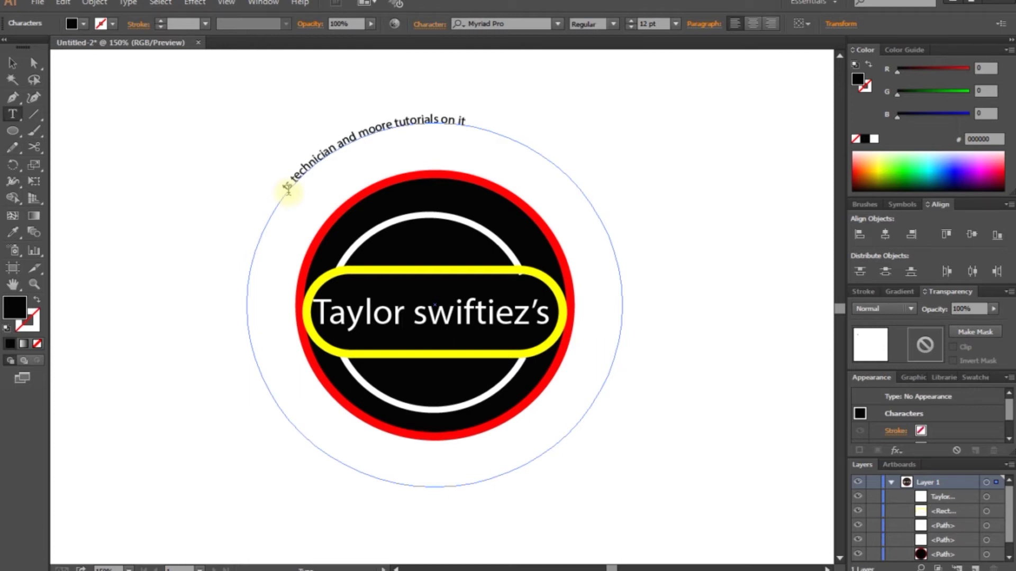
{"action": "left_click", "coordinate": [12, 63]}
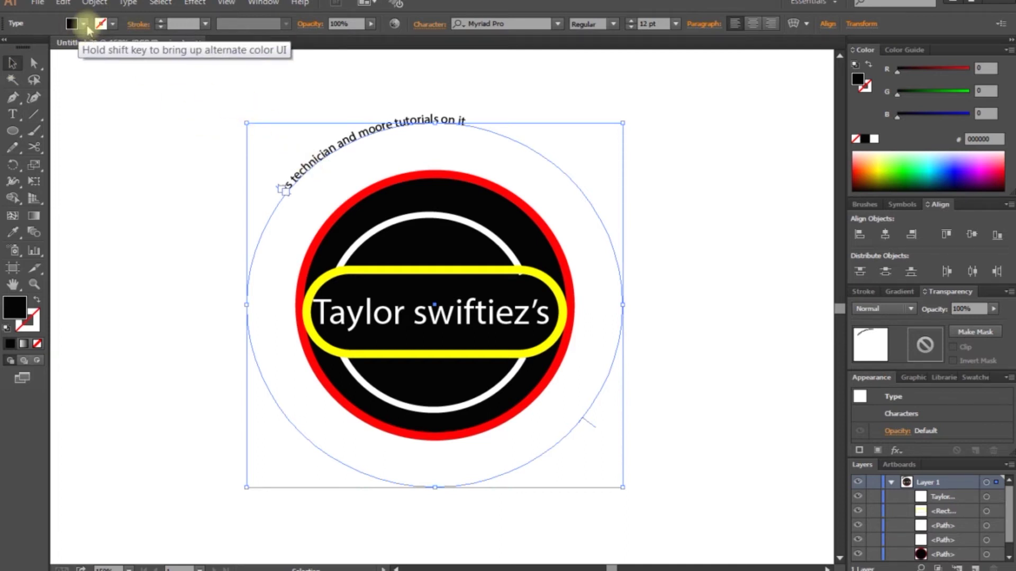
{"action": "left_click", "coordinate": [83, 24]}
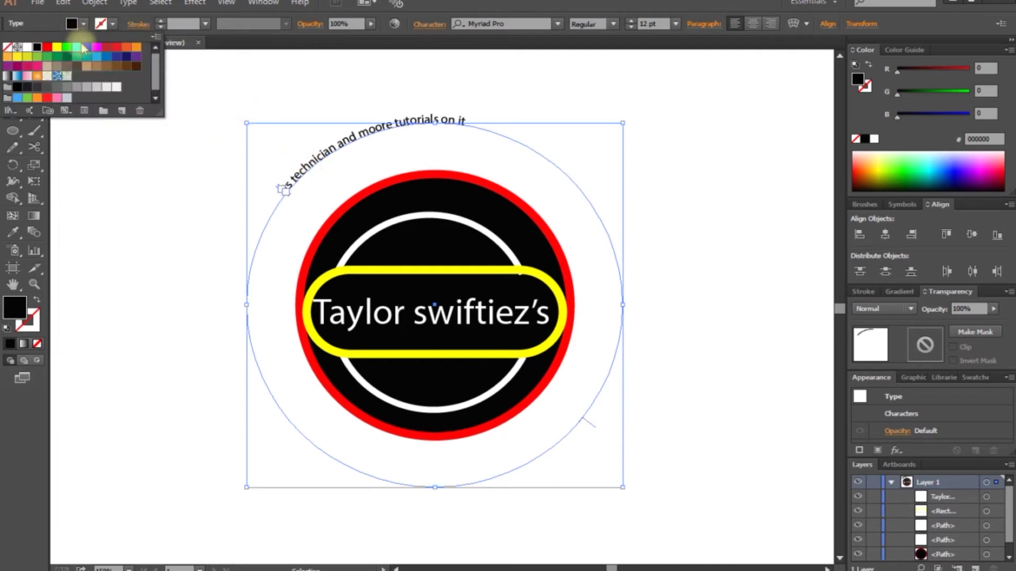
{"action": "left_click", "coordinate": [47, 46]}
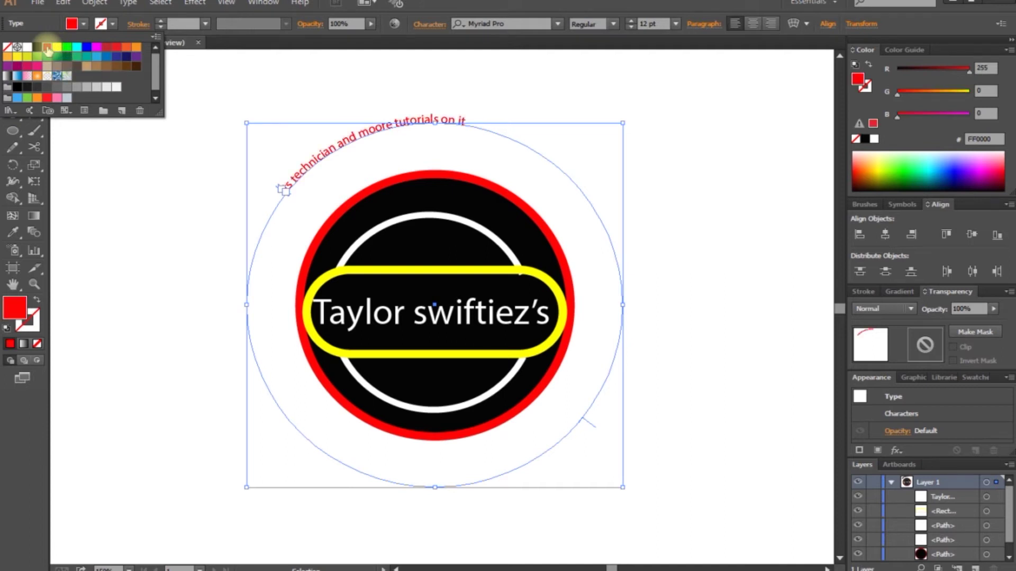
Step: Re-enter the path text and select all of it
{"action": "left_click", "coordinate": [113, 24]}
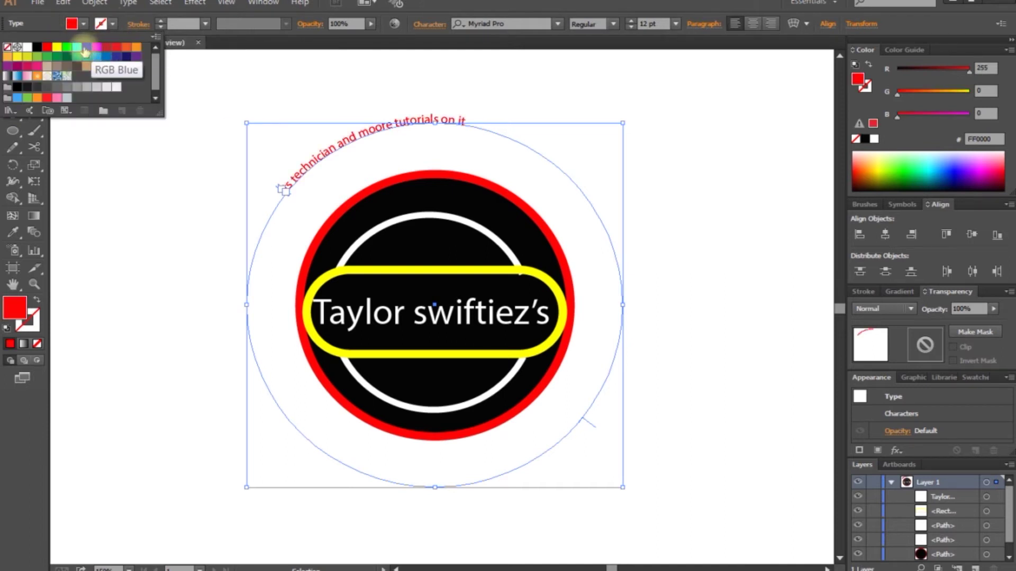
{"action": "left_click", "coordinate": [12, 114]}
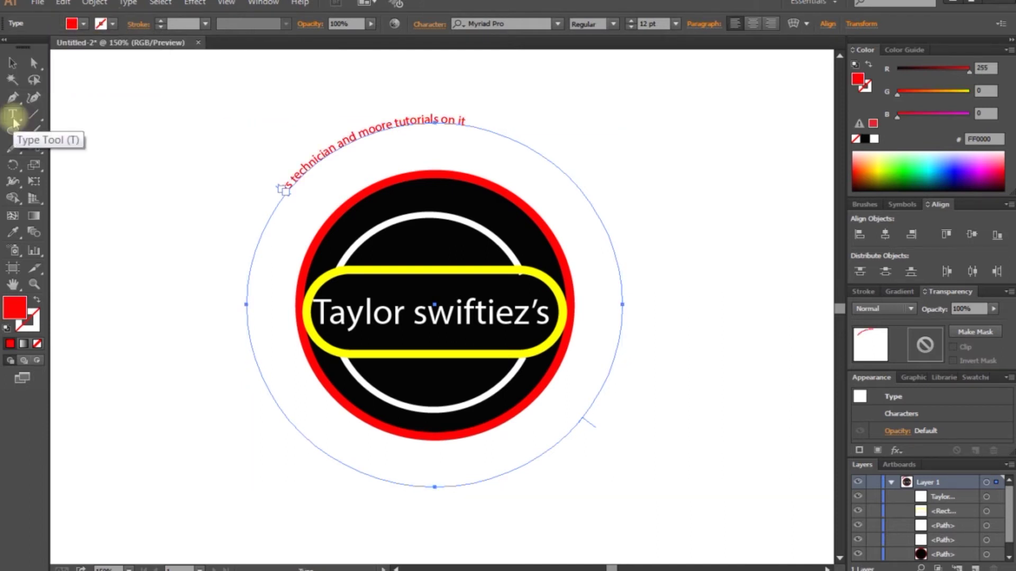
{"action": "left_click", "coordinate": [438, 137]}
{"action": "key", "text": "ctrl+a"}
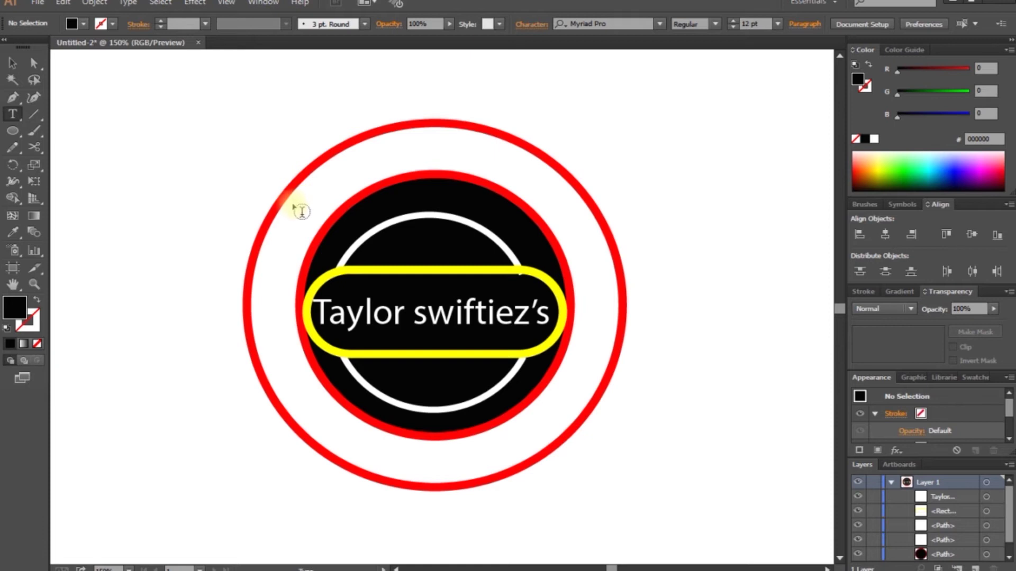
Step: Type 'ts tec' along the outer ring, trim the last letters, and exit text editing
{"action": "left_click", "coordinate": [296, 207]}
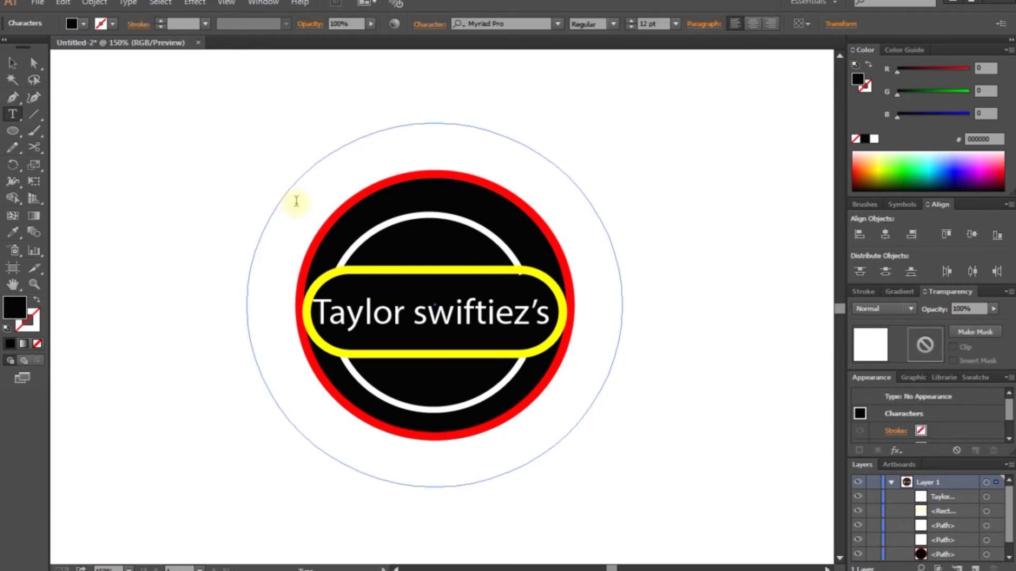
{"action": "type", "text": "ts tec"}
{"action": "key", "text": "BackSpace"}
{"action": "key", "text": "BackSpace"}
{"action": "key", "text": "BackSpace"}
{"action": "key", "text": "BackSpace"}
{"action": "key", "text": "BackSpace"}
{"action": "key", "text": "BackSpace"}
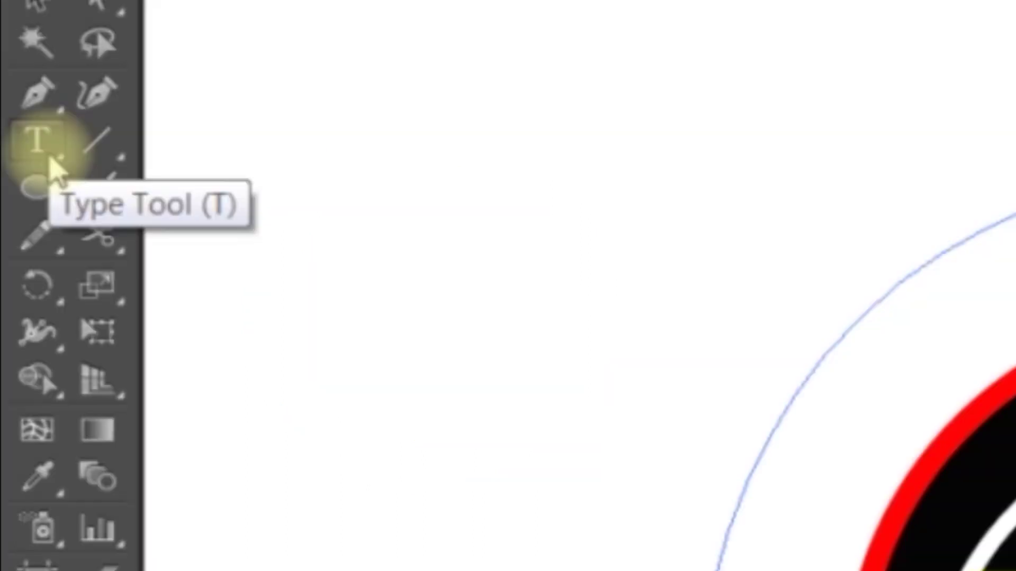
{"action": "left_click", "coordinate": [18, 120]}
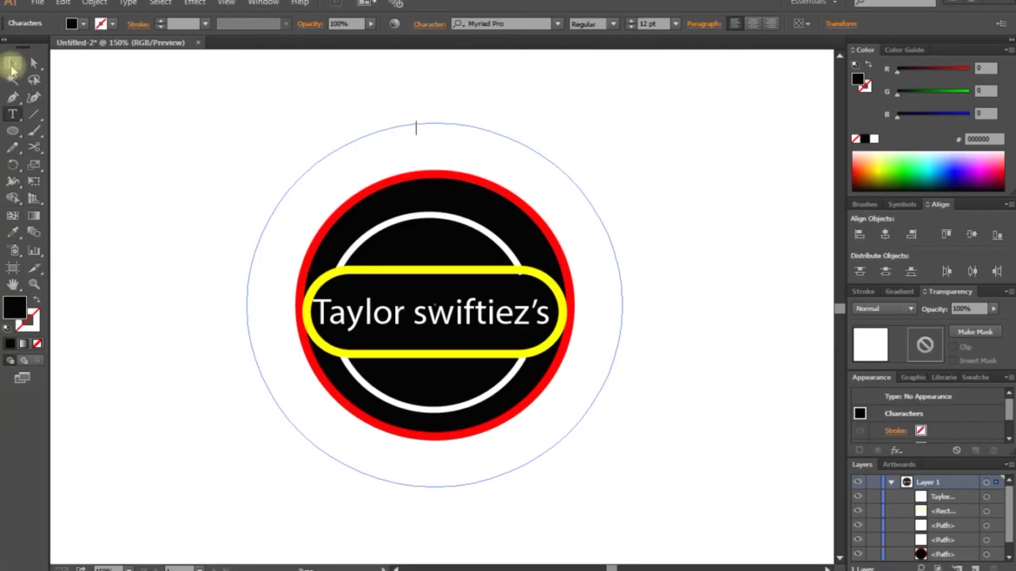
{"action": "left_click", "coordinate": [12, 64]}
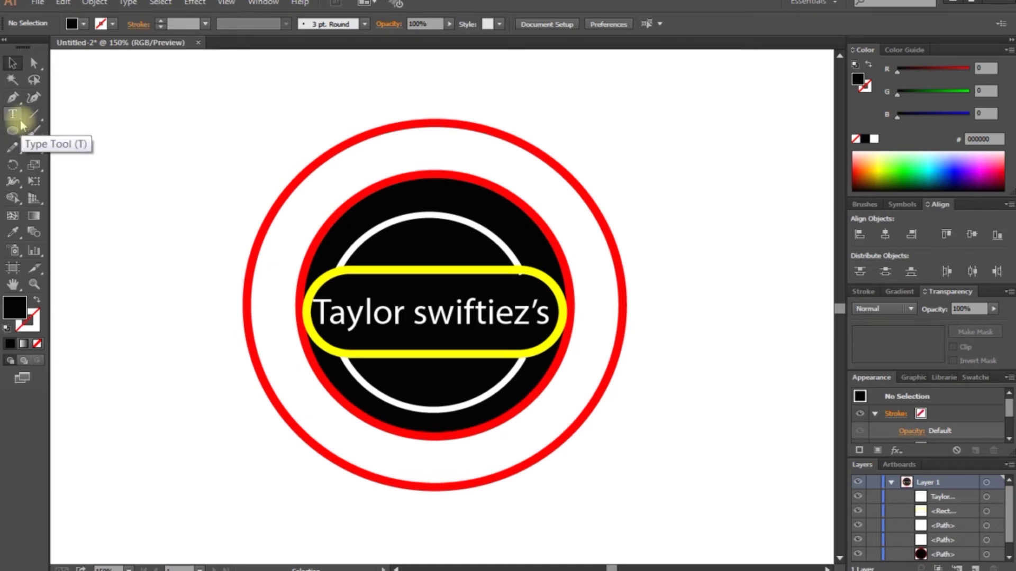
Step: Use Type on a Path on the outer circle and clear the mistyped test text
{"action": "left_click", "coordinate": [20, 121]}
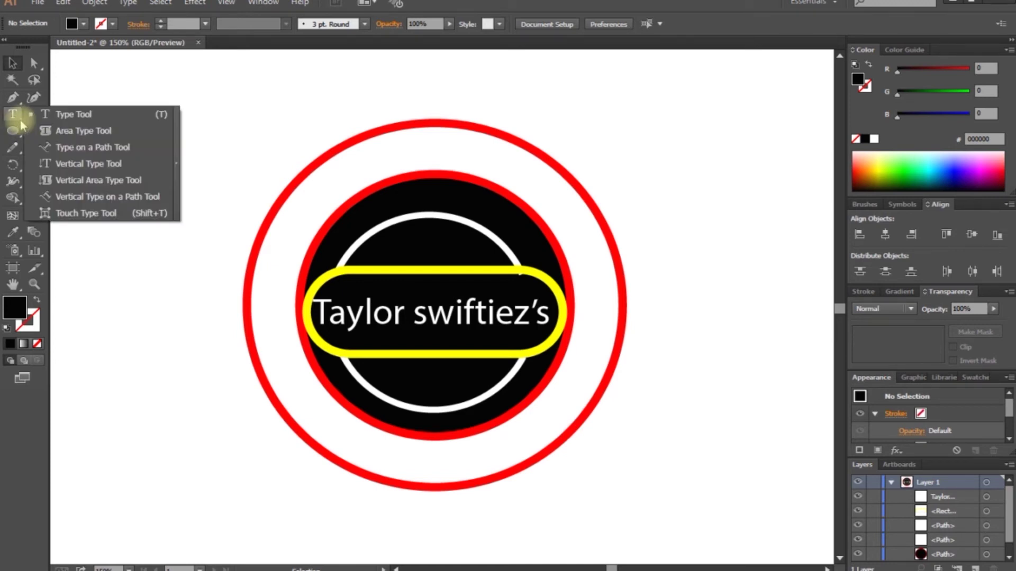
{"action": "left_click", "coordinate": [113, 151]}
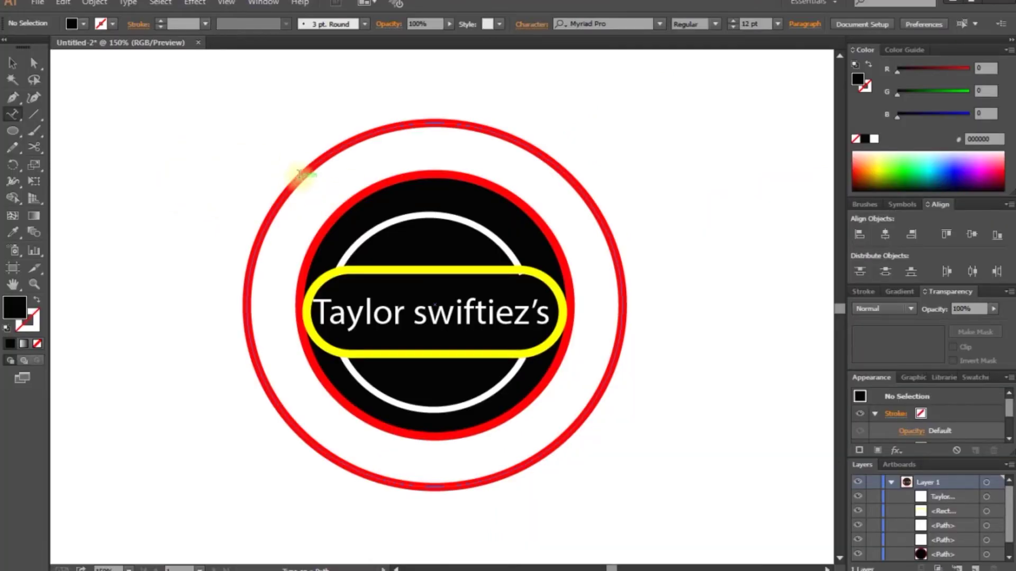
{"action": "left_click", "coordinate": [299, 175]}
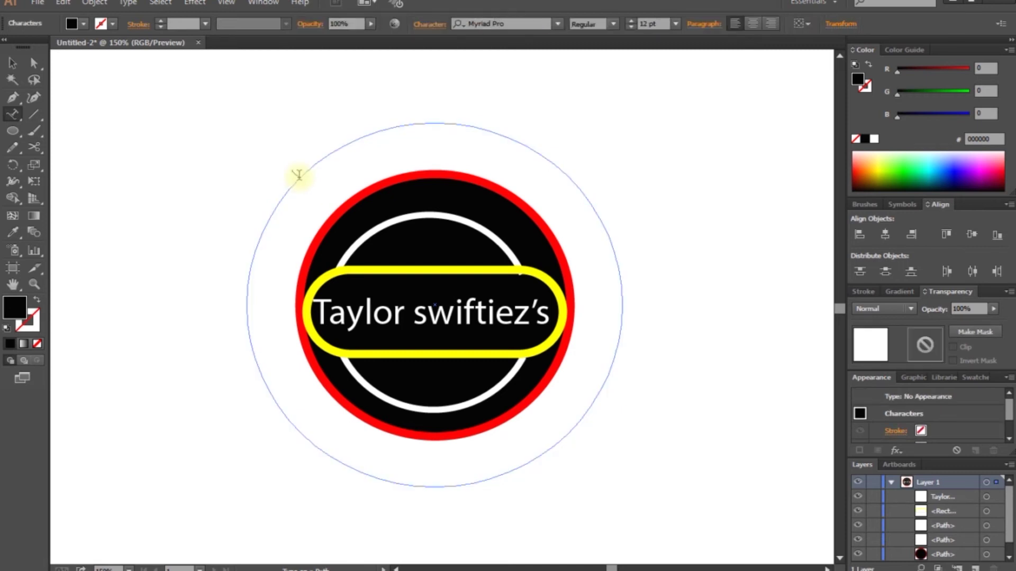
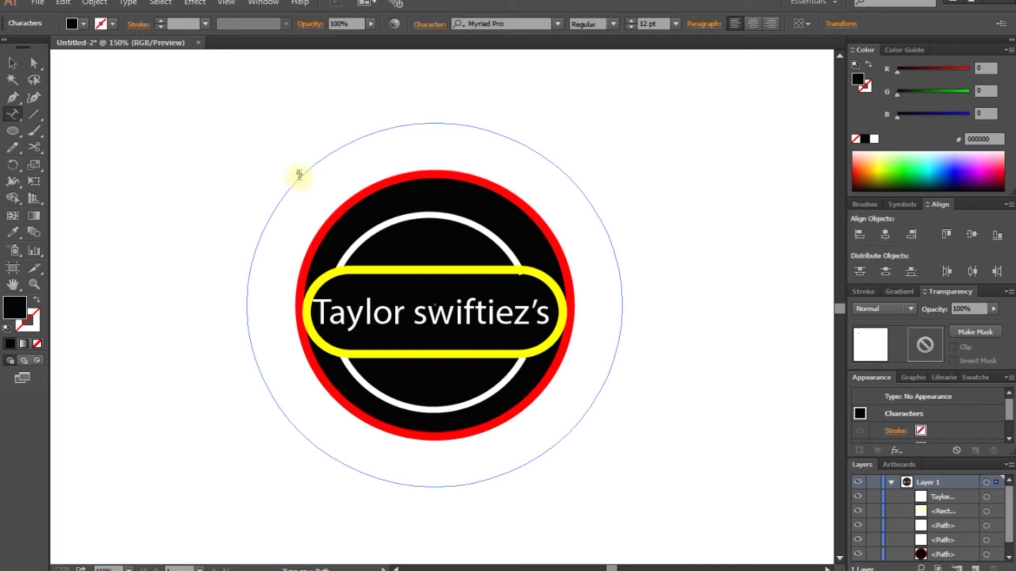
Step: Complete 'ts technician' on the circle at 29 pt and repeat it to three copies
{"action": "left_click", "coordinate": [299, 174]}
{"action": "type", "text": "nician"}
{"action": "left_click", "coordinate": [11, 64]}
{"action": "scroll", "coordinate": [631, 23], "scroll_direction": "up", "scroll_amount": 17}
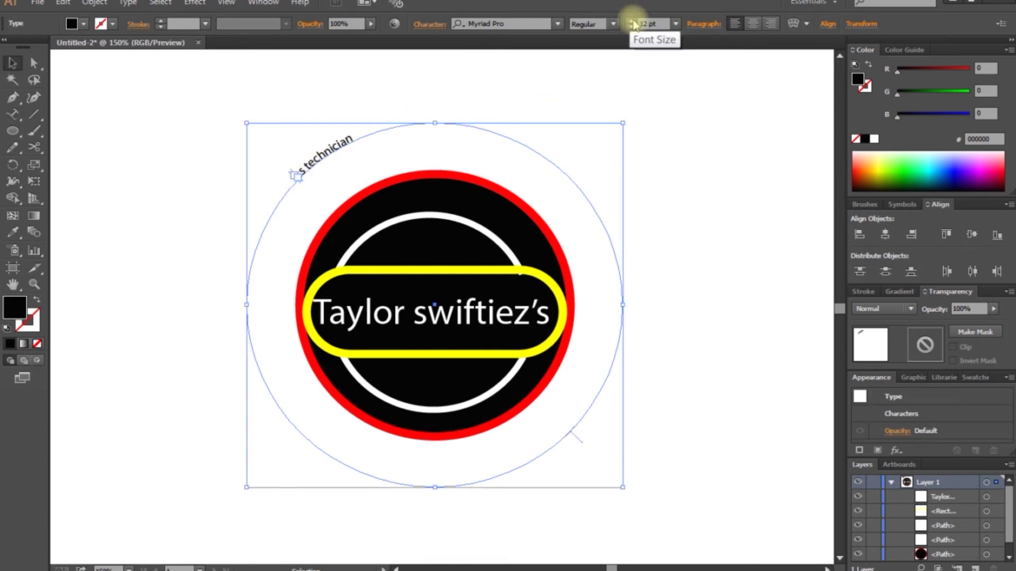
{"action": "left_click", "coordinate": [12, 114]}
{"action": "type", "text": "ts techni"}
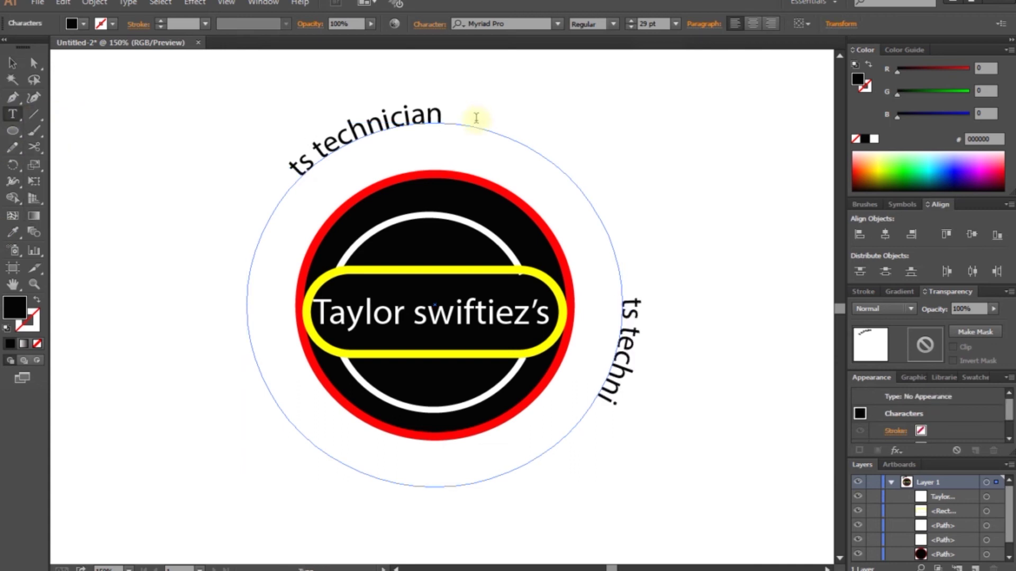
{"action": "type", "text": "cian ts technician"}
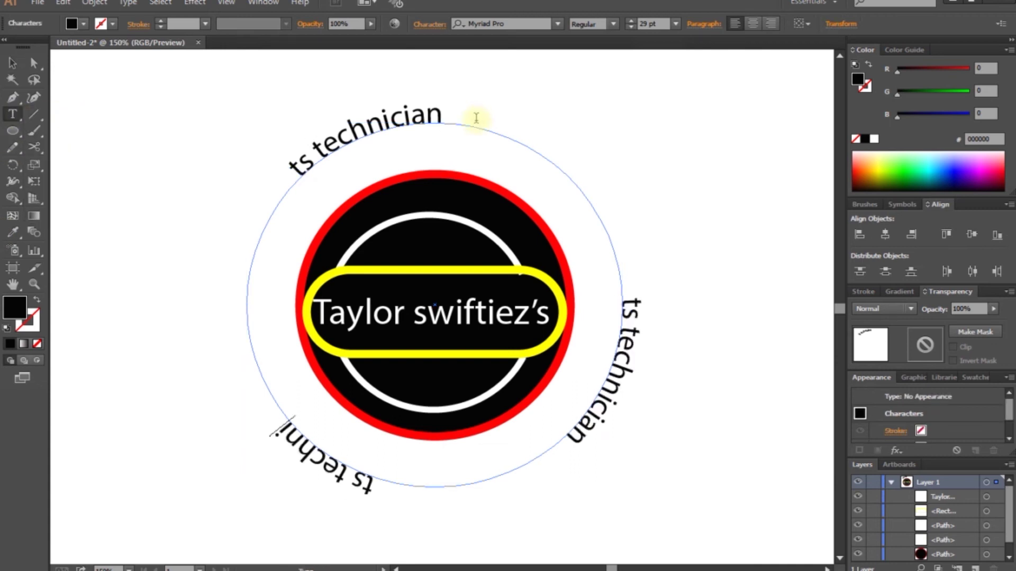
{"action": "left_click", "coordinate": [12, 63]}
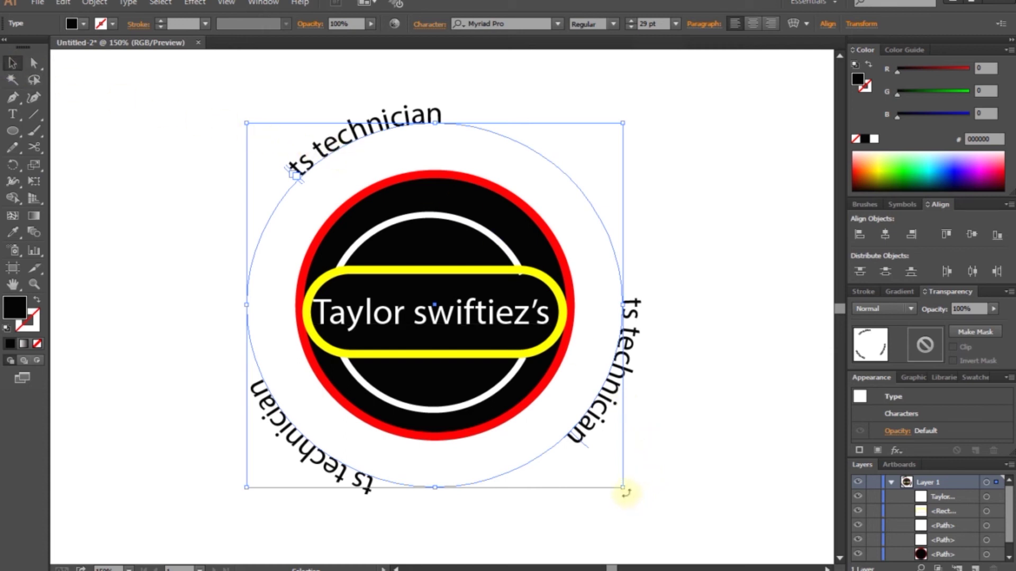
Step: Rotate the text ring about 10° so one 'ts technician' sits centred on top
{"action": "left_click_drag", "start_coordinate": [626, 493], "coordinate": [542, 537]}
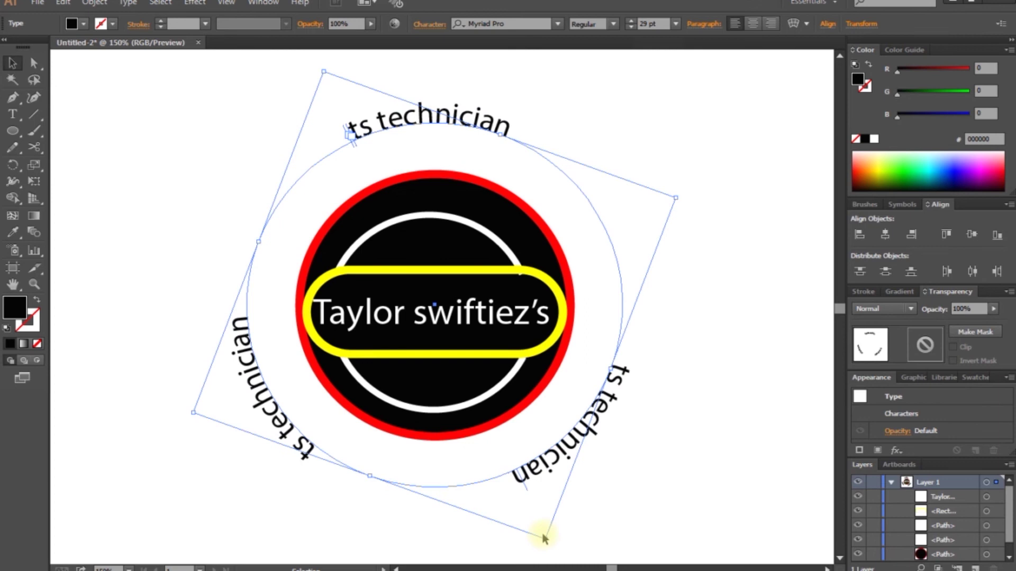
{"action": "left_click", "coordinate": [801, 370]}
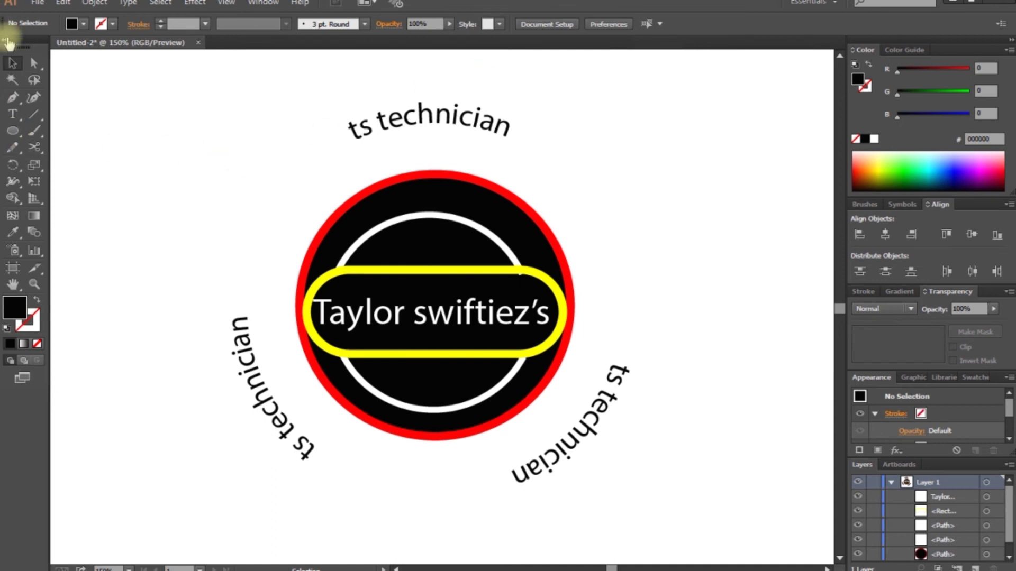
Step: Scale the 'ts technician' ring down slightly and nudge it to recentre on the badge
{"action": "left_click", "coordinate": [415, 121]}
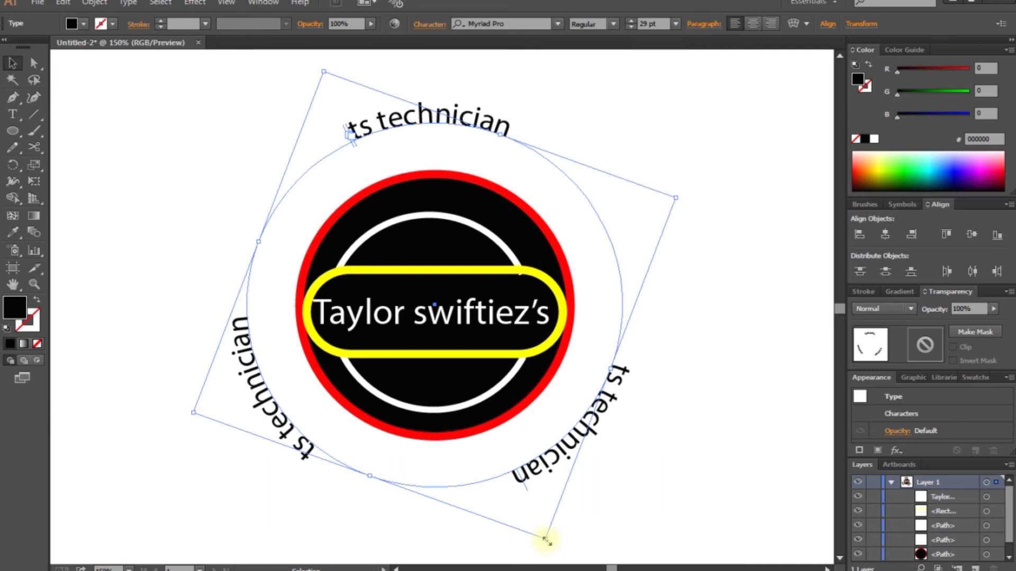
{"action": "left_click_drag", "start_coordinate": [546, 540], "coordinate": [526, 522]}
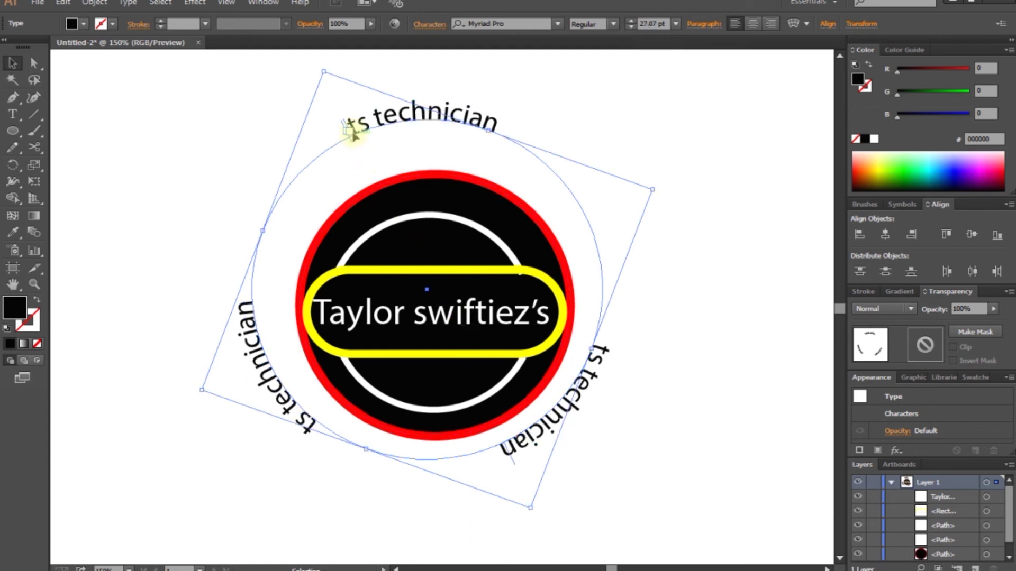
{"action": "left_click_drag", "start_coordinate": [364, 133], "coordinate": [374, 131]}
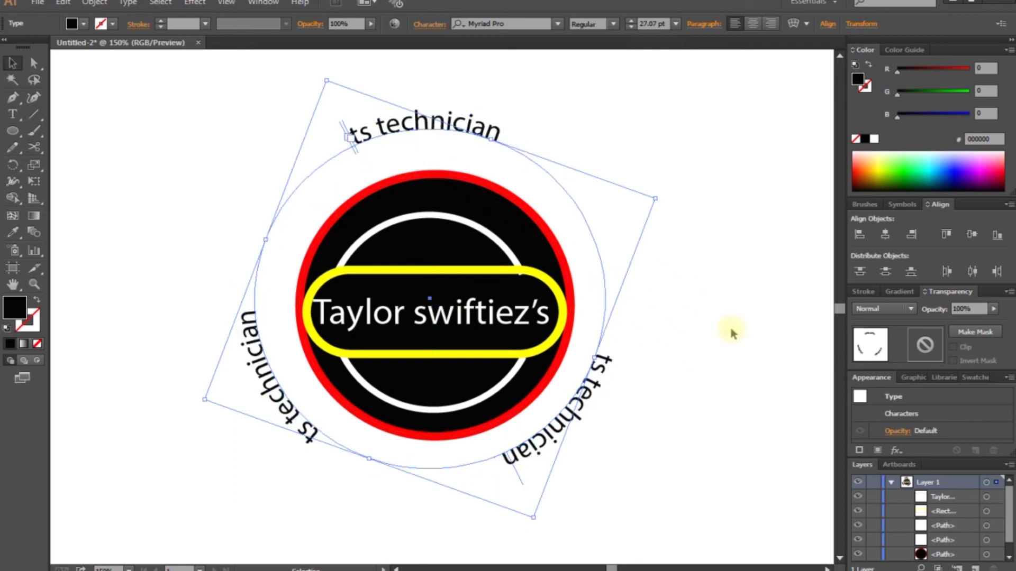
{"action": "left_click", "coordinate": [739, 341]}
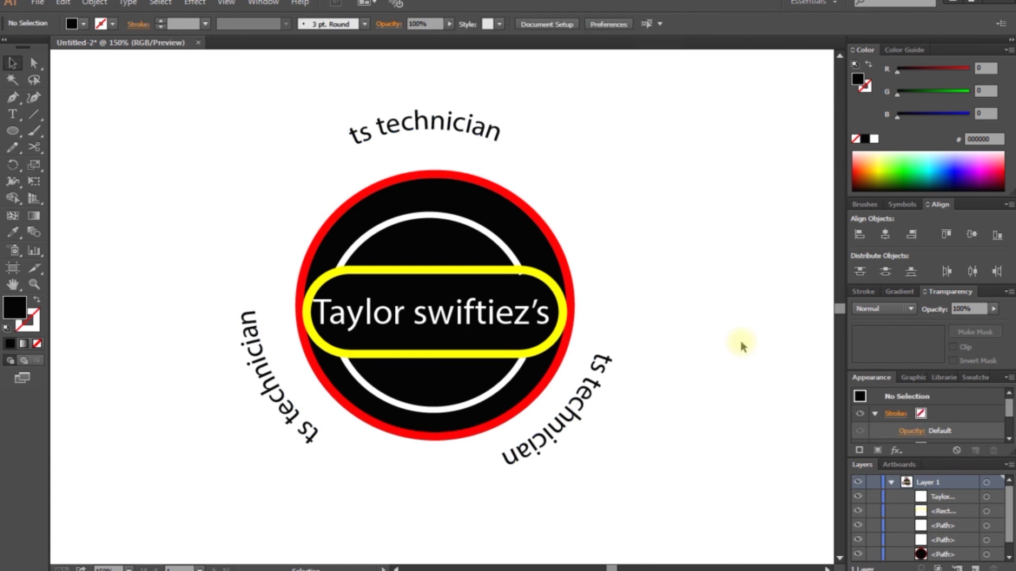